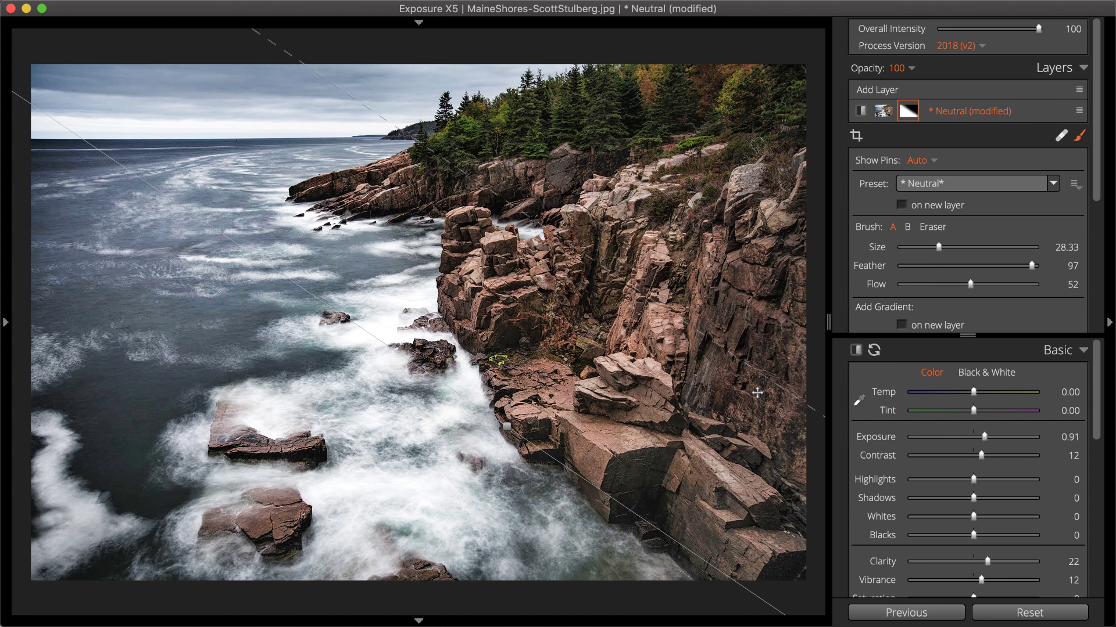
# Step: Shift the coastline gradient down-left, then set a size-14 eraser with presets on a new layer
pyautogui.moveTo(749, 367); pyautogui.dragTo(690, 393)
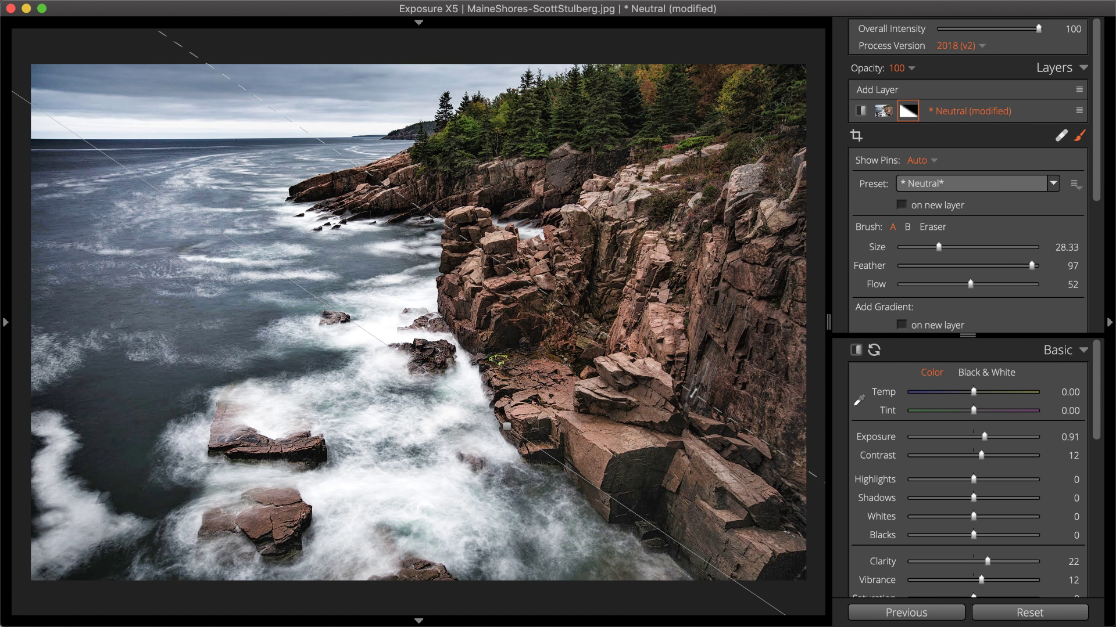
pyautogui.moveTo(691, 394); pyautogui.dragTo(692, 395)
pyautogui.click(932, 226)
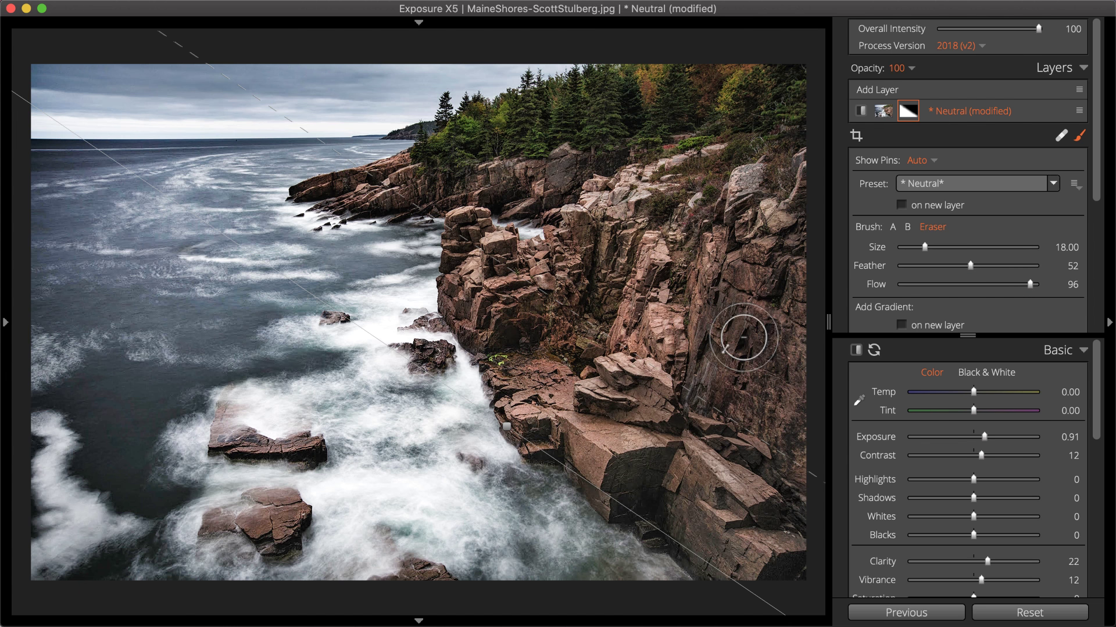
pyautogui.click(300, 447)
pyautogui.press('[')
pyautogui.press('[')
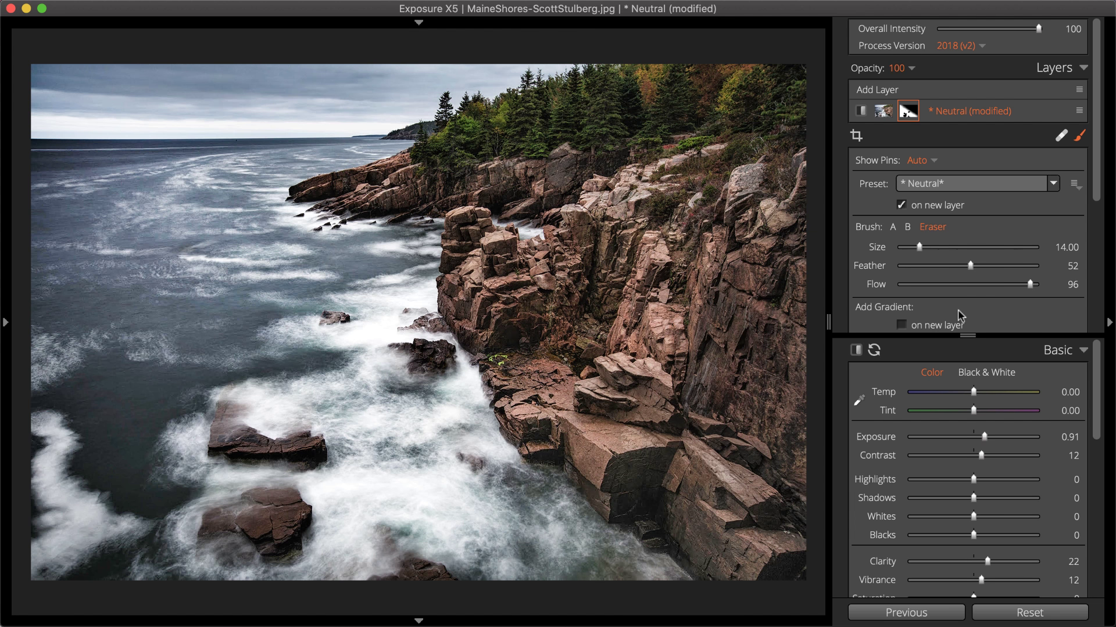
# Step: Scroll the Layers panel down to reveal the gradient tools
pyautogui.scroll(-5, 960, 316)
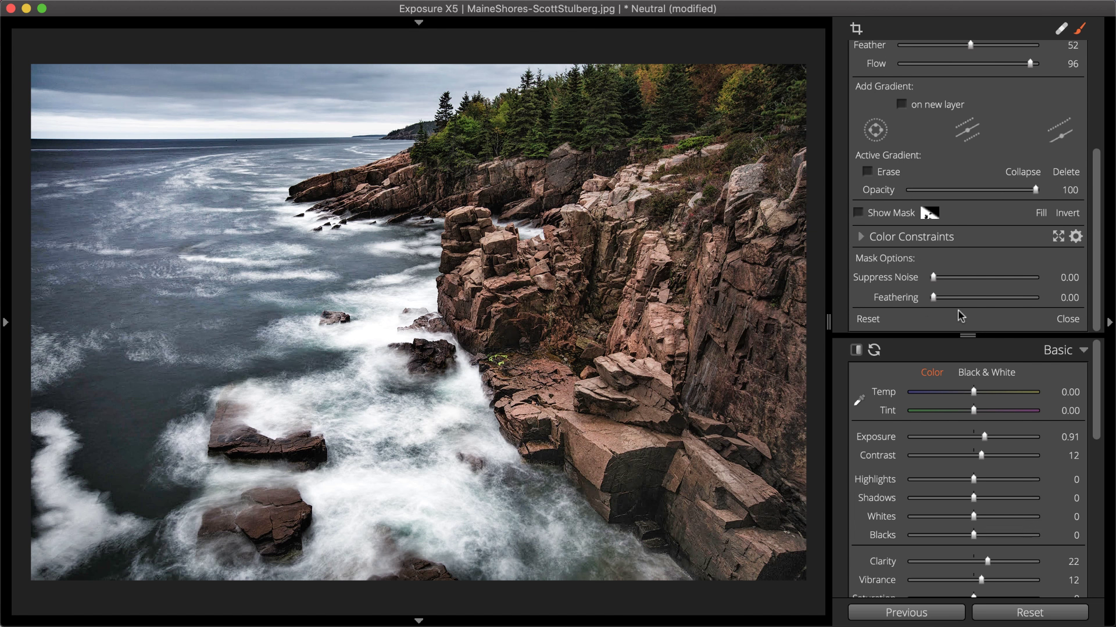
pyautogui.scroll(-3, 890, 221)
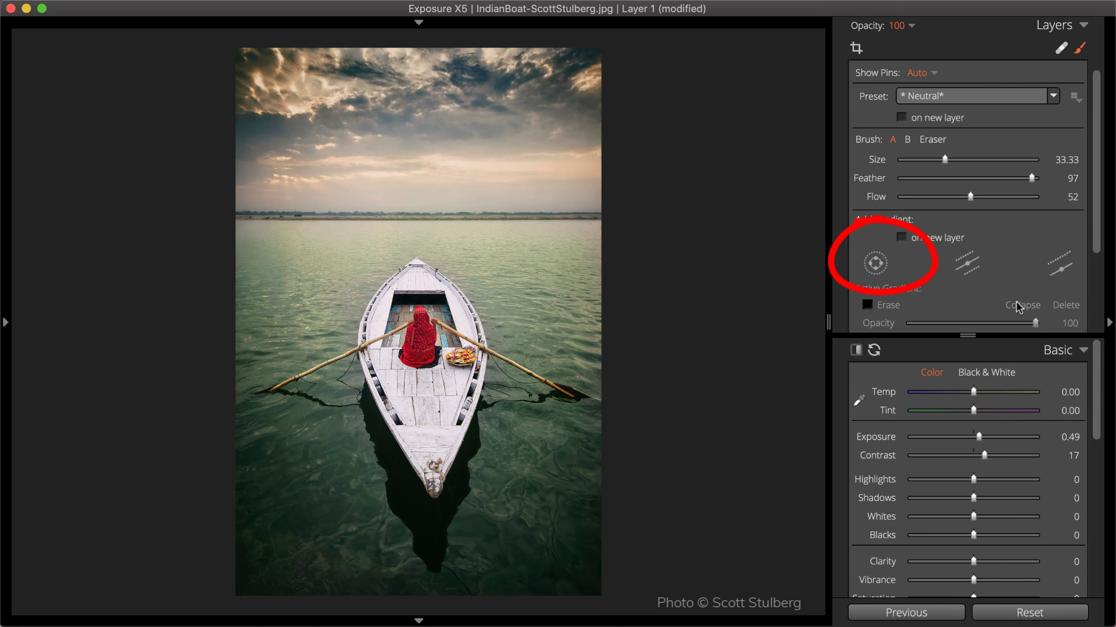
pyautogui.click(880, 266)
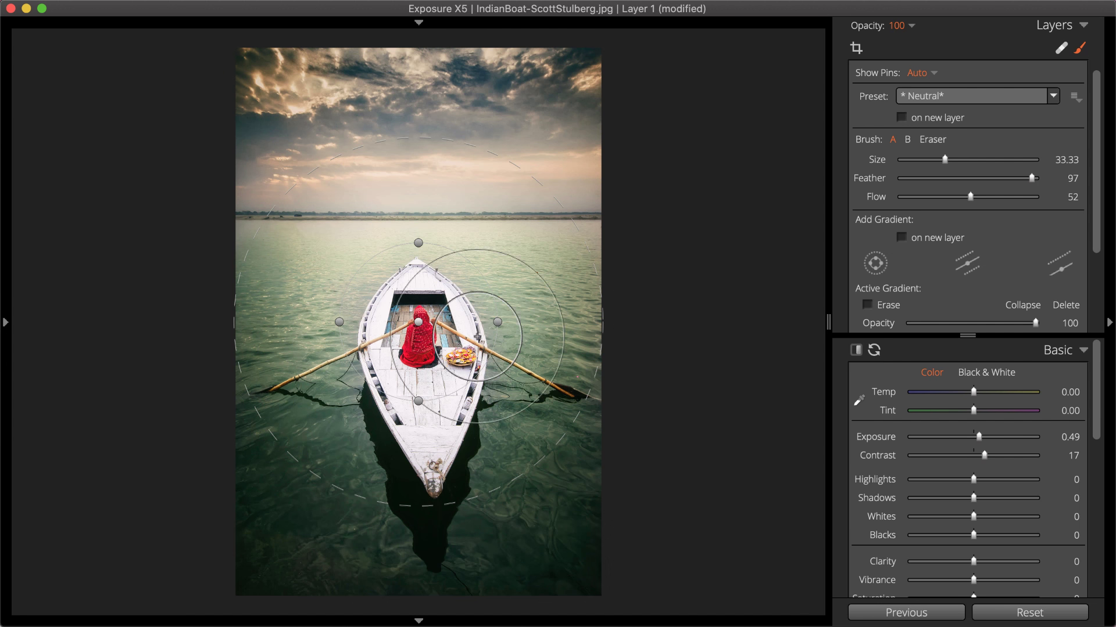
pyautogui.moveTo(417, 320); pyautogui.dragTo(423, 351)
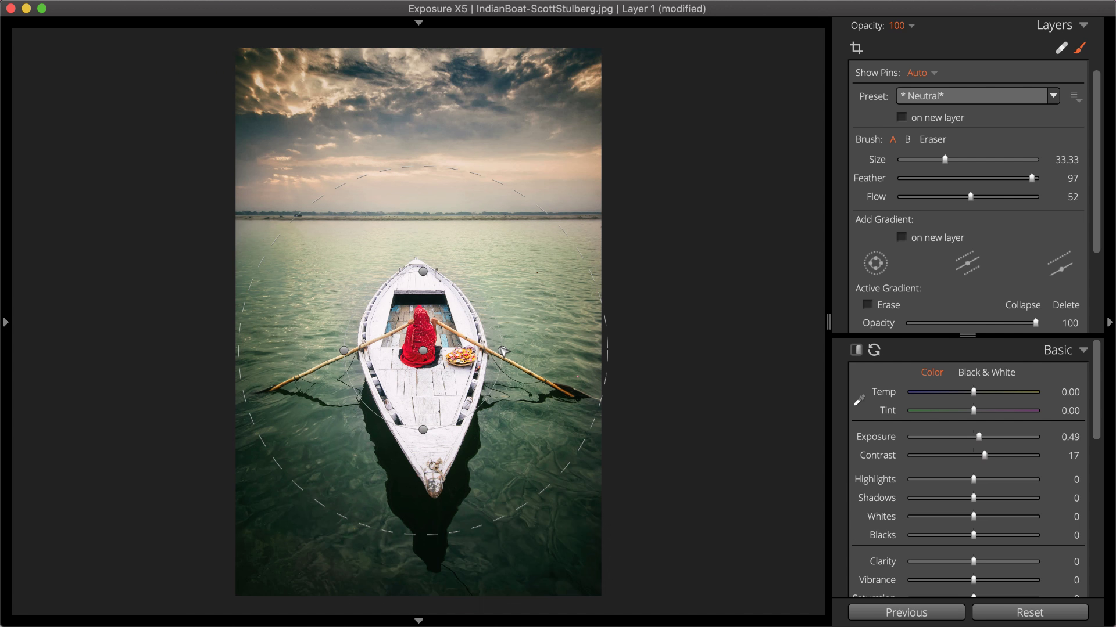
pyautogui.moveTo(502, 350); pyautogui.dragTo(482, 351)
pyautogui.moveTo(428, 275); pyautogui.dragTo(426, 258)
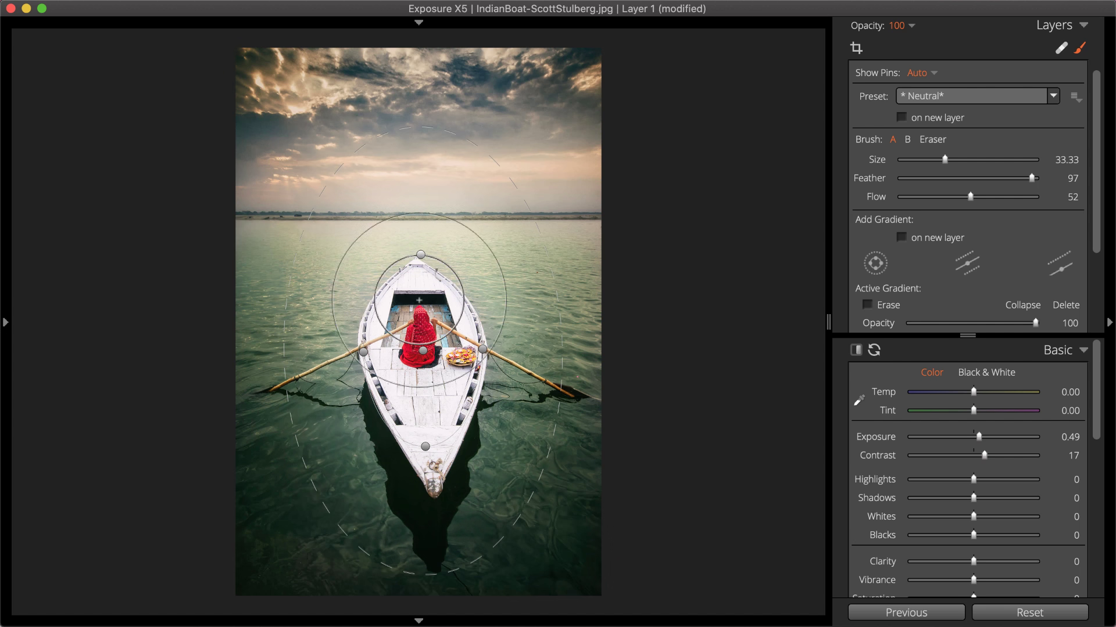
pyautogui.moveTo(423, 350); pyautogui.dragTo(425, 364)
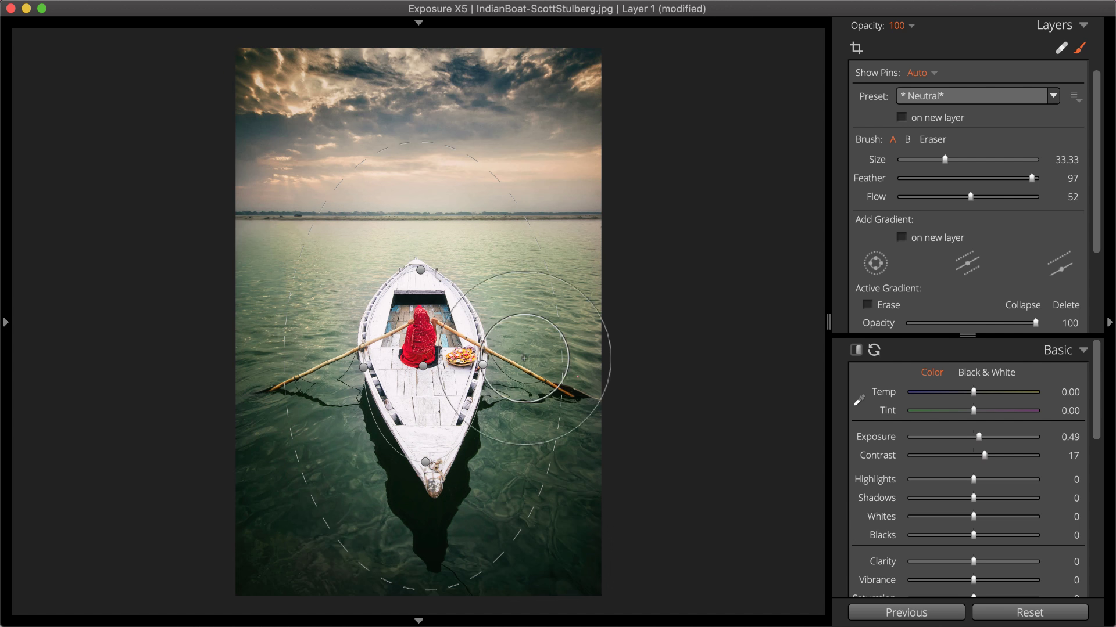
pyautogui.moveTo(558, 362)
pyautogui.mouseDown()
pyautogui.moveTo(566, 354)
pyautogui.moveTo(529, 372)
pyautogui.moveTo(584, 349)
pyautogui.moveTo(625, 347)
pyautogui.moveTo(545, 362)
pyautogui.mouseUp()
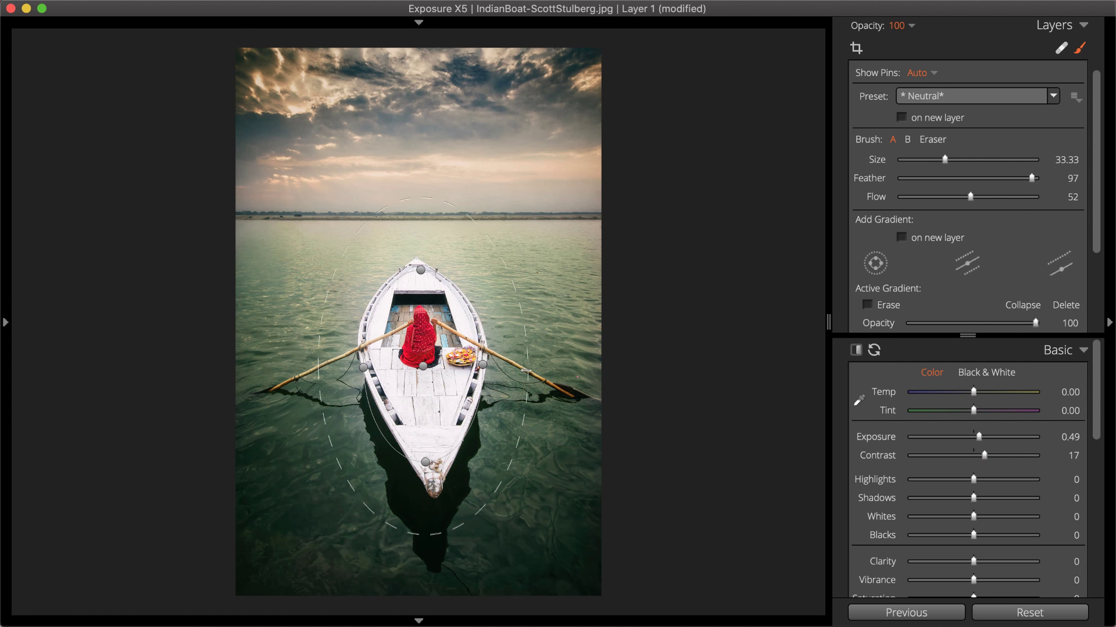
pyautogui.click(1008, 336)
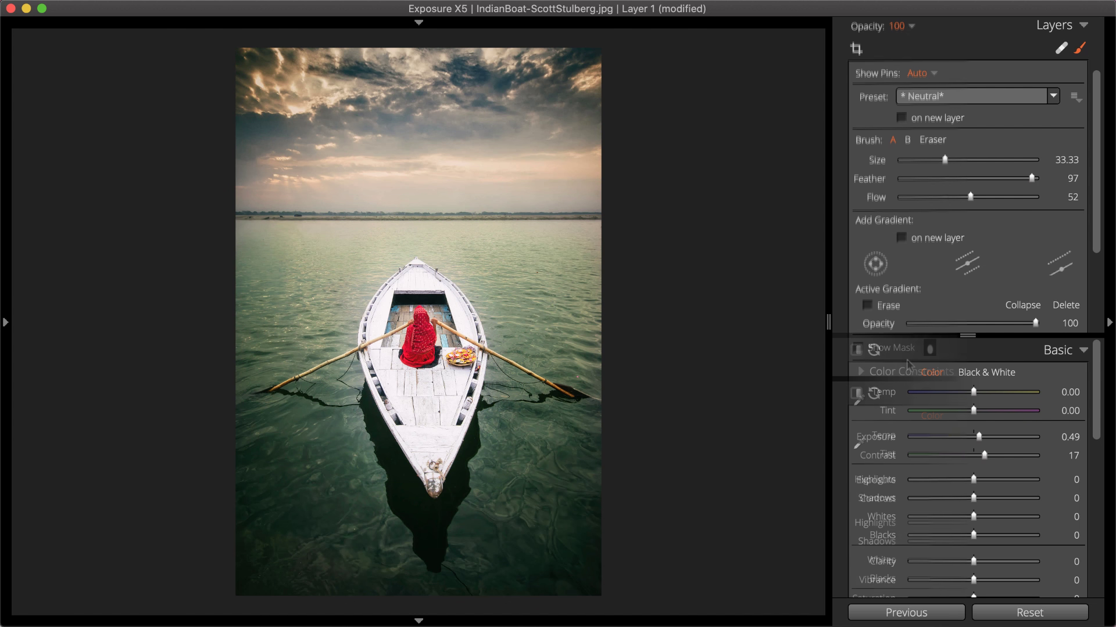
pyautogui.click(1064, 308)
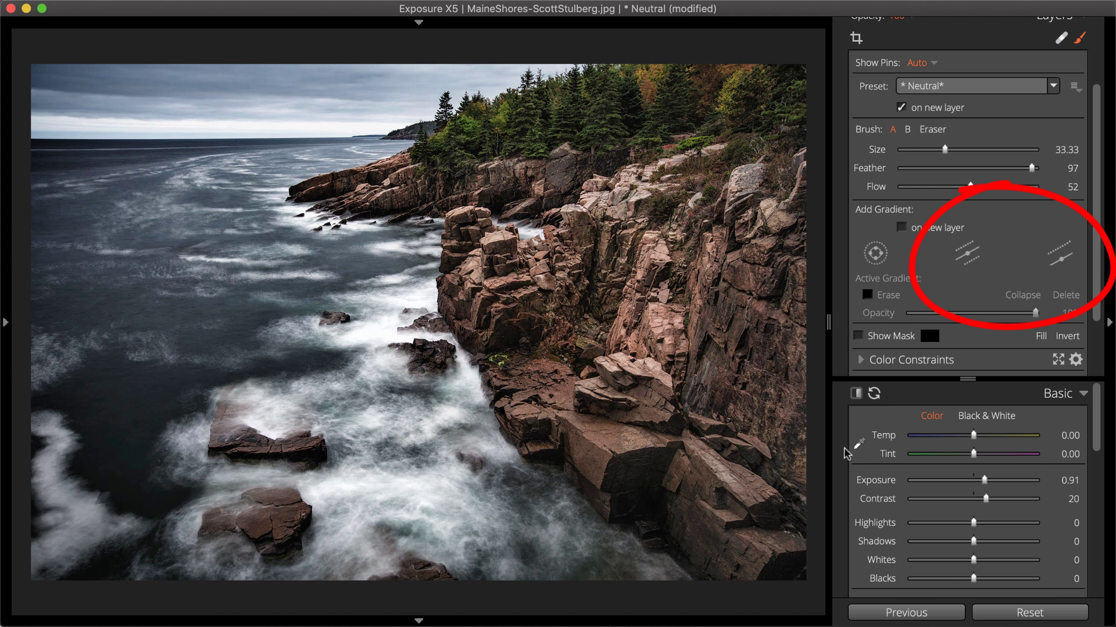
# Step: Add a planar gradient to the coastline photo, angled diagonally with its centre moved down-right
pyautogui.click(967, 253)
pyautogui.moveTo(663, 318); pyautogui.dragTo(546, 512)
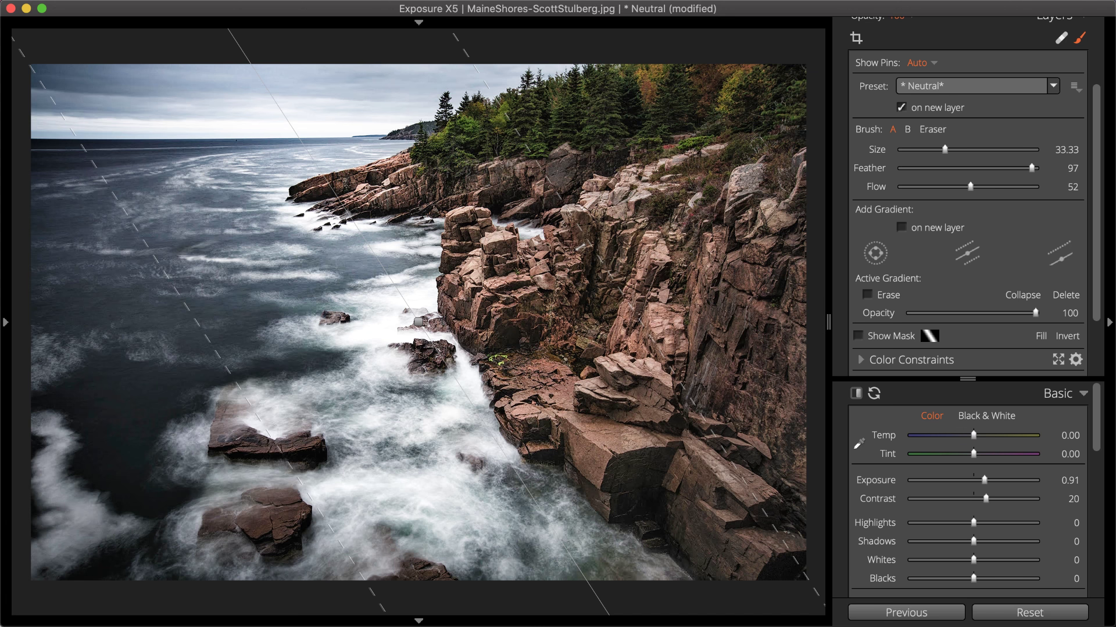
pyautogui.moveTo(570, 245); pyautogui.dragTo(615, 315)
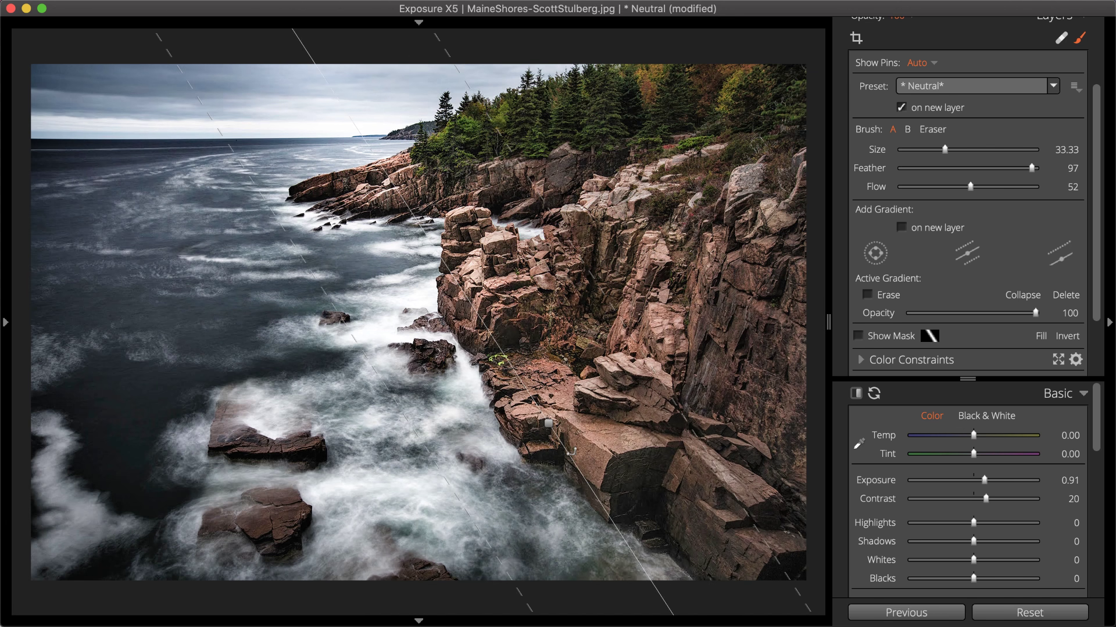
pyautogui.moveTo(602, 506); pyautogui.dragTo(626, 505)
pyautogui.moveTo(568, 418); pyautogui.dragTo(630, 438)
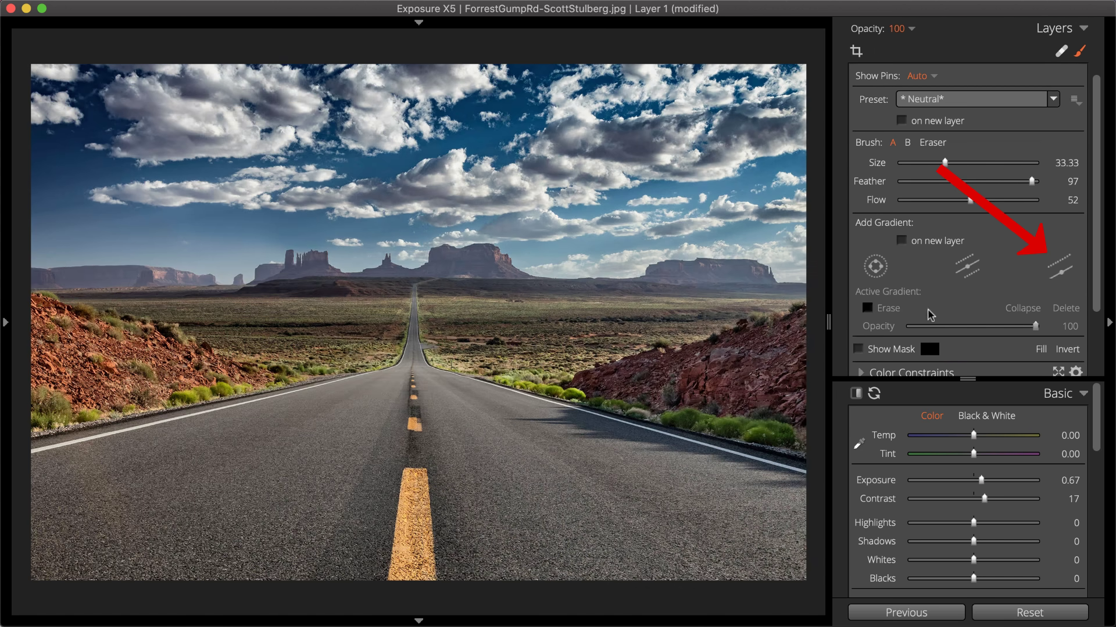
# Step: Add a level half-planar gradient on the road photo, aligned to the horizon with its feather pulled up
pyautogui.click(1061, 271)
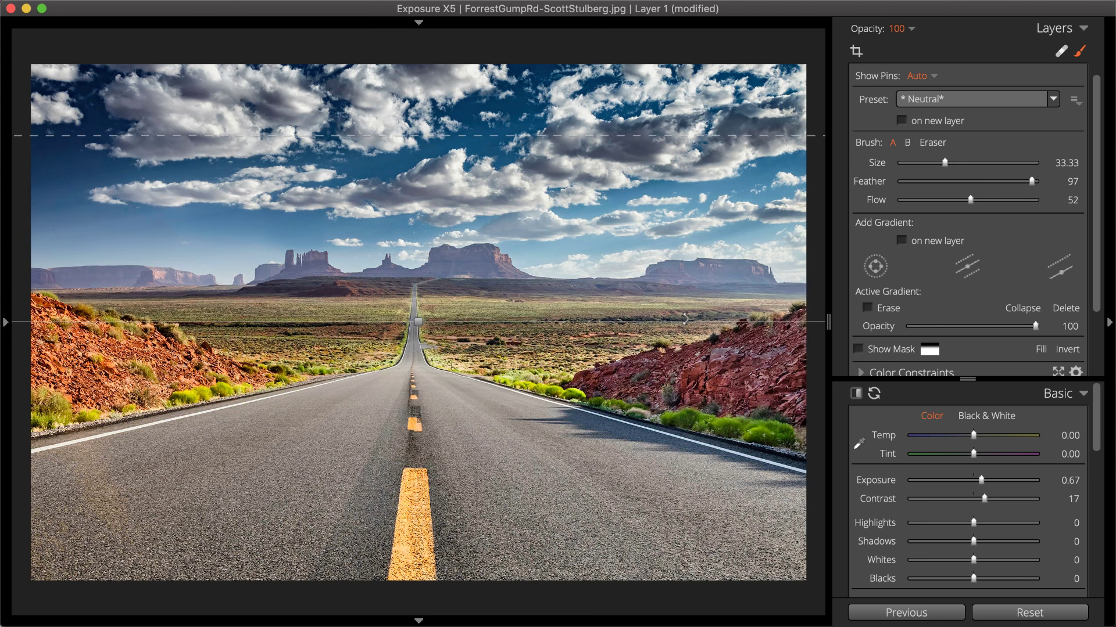
pyautogui.moveTo(685, 319)
pyautogui.mouseDown()
pyautogui.moveTo(630, 256)
pyautogui.moveTo(581, 291)
pyautogui.moveTo(505, 384)
pyautogui.moveTo(418, 232)
pyautogui.moveTo(355, 268)
pyautogui.moveTo(336, 322)
pyautogui.mouseUp()
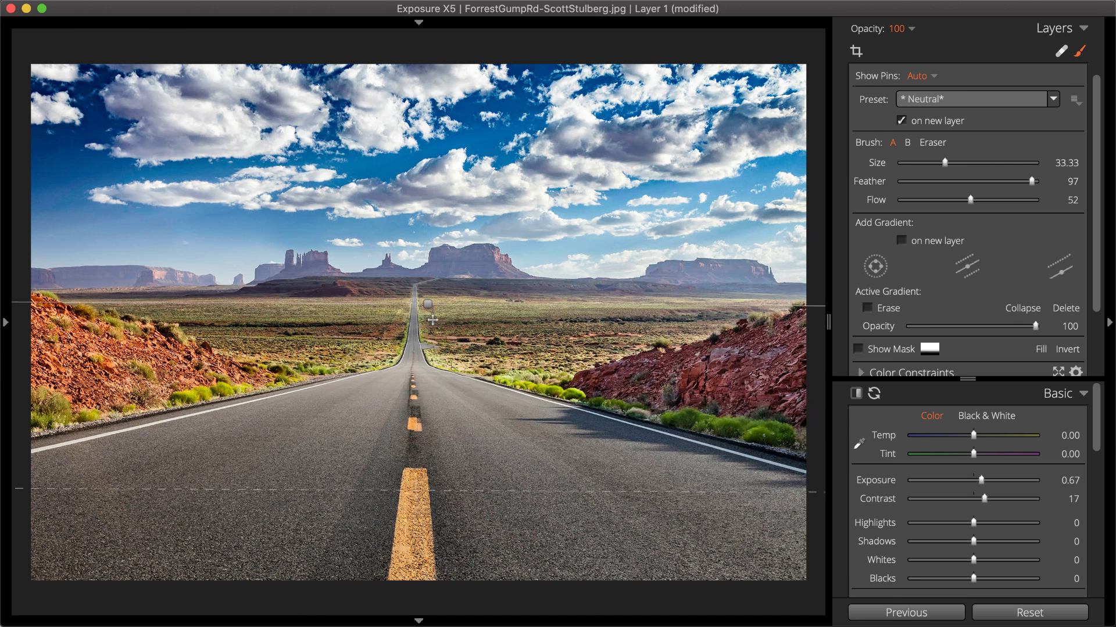
pyautogui.moveTo(419, 321)
pyautogui.mouseDown()
pyautogui.moveTo(431, 290)
pyautogui.moveTo(432, 309)
pyautogui.mouseUp()
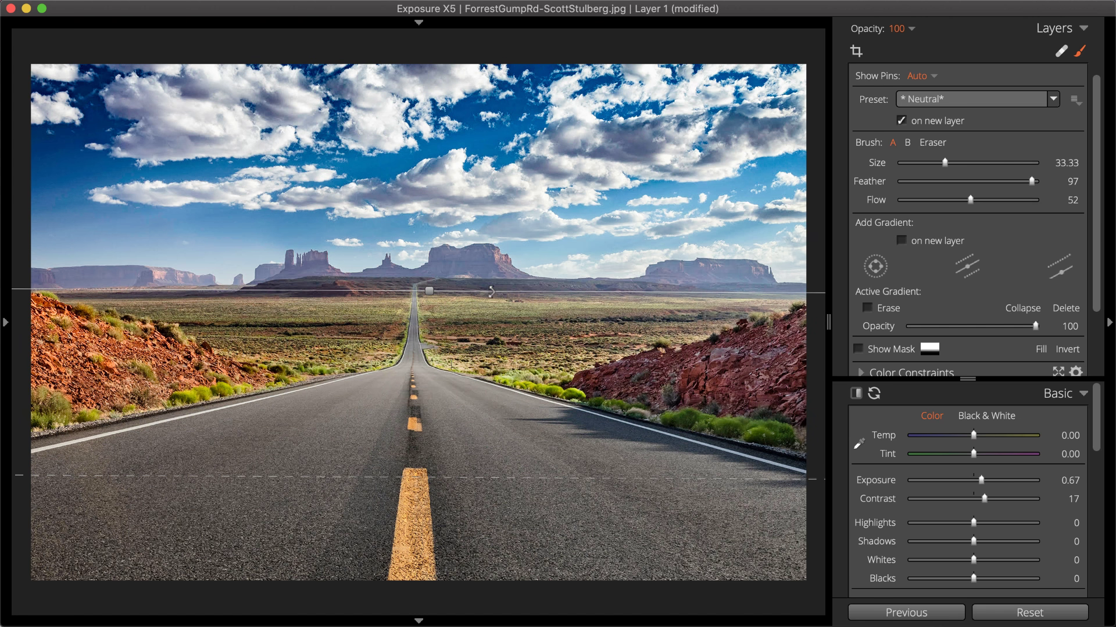
pyautogui.moveTo(495, 292); pyautogui.dragTo(495, 294)
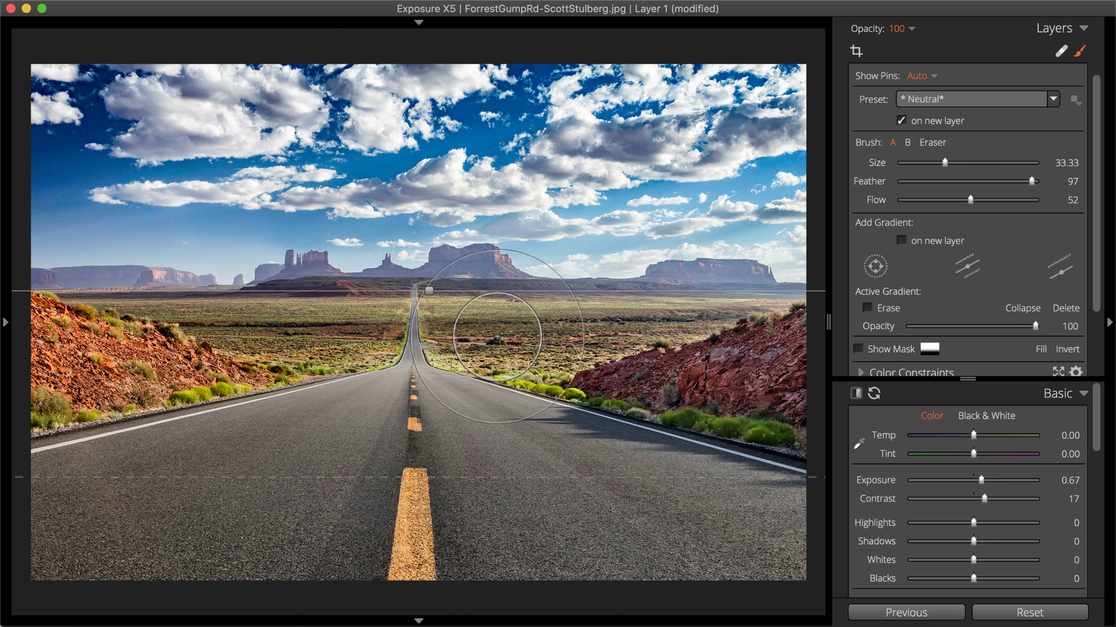
pyautogui.moveTo(512, 472); pyautogui.dragTo(554, 360)
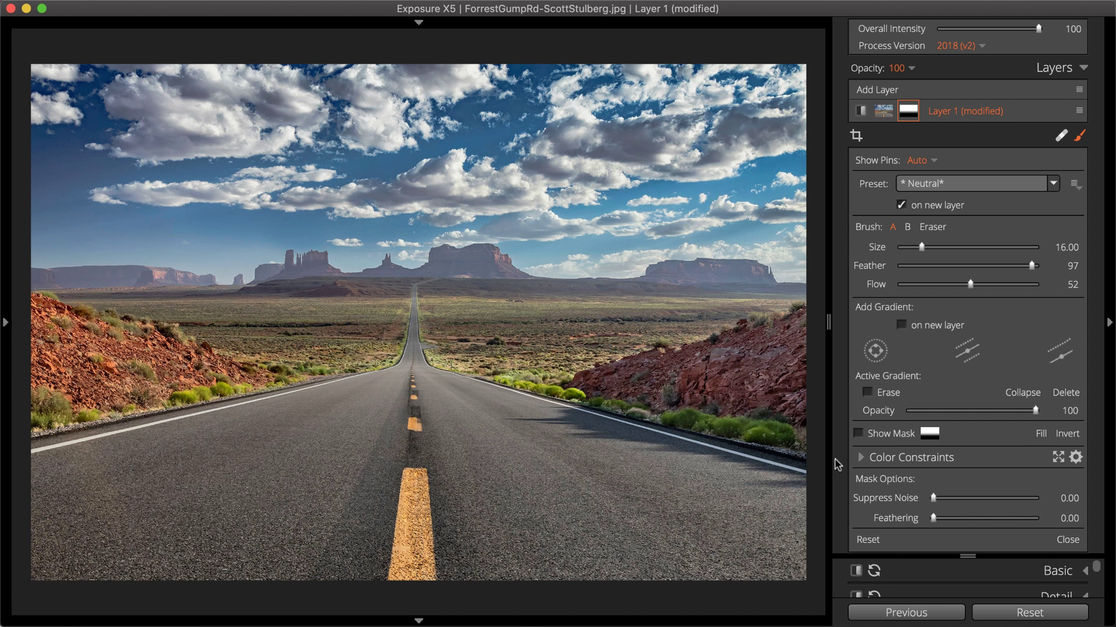
# Step: Place a radial gradient on the road, collapse it to a pin, then expand it again
pyautogui.click(876, 352)
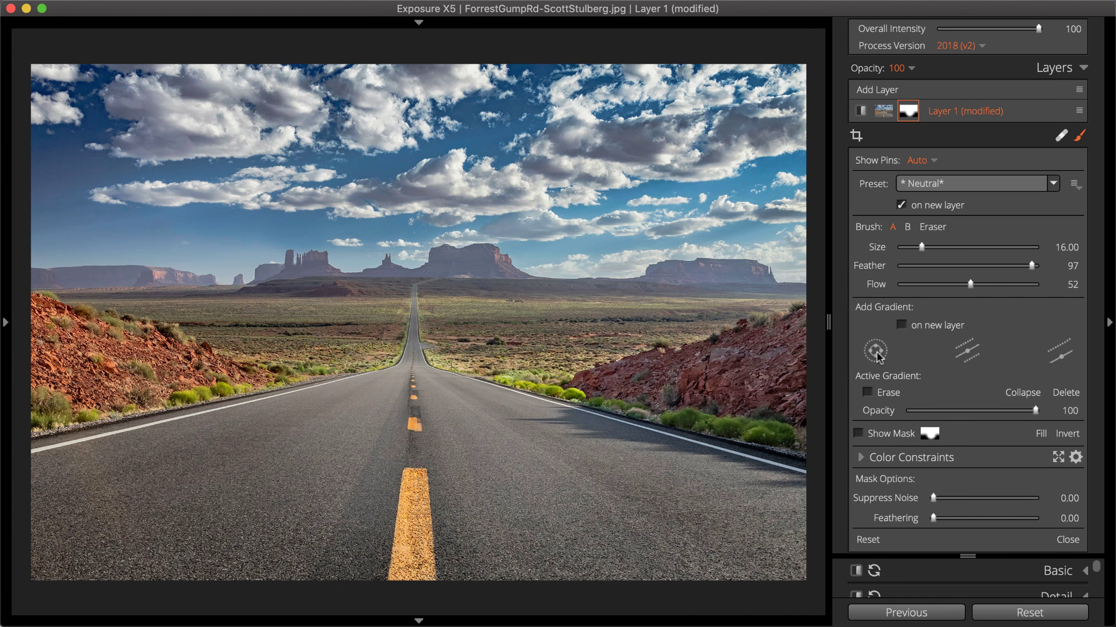
pyautogui.click(412, 417)
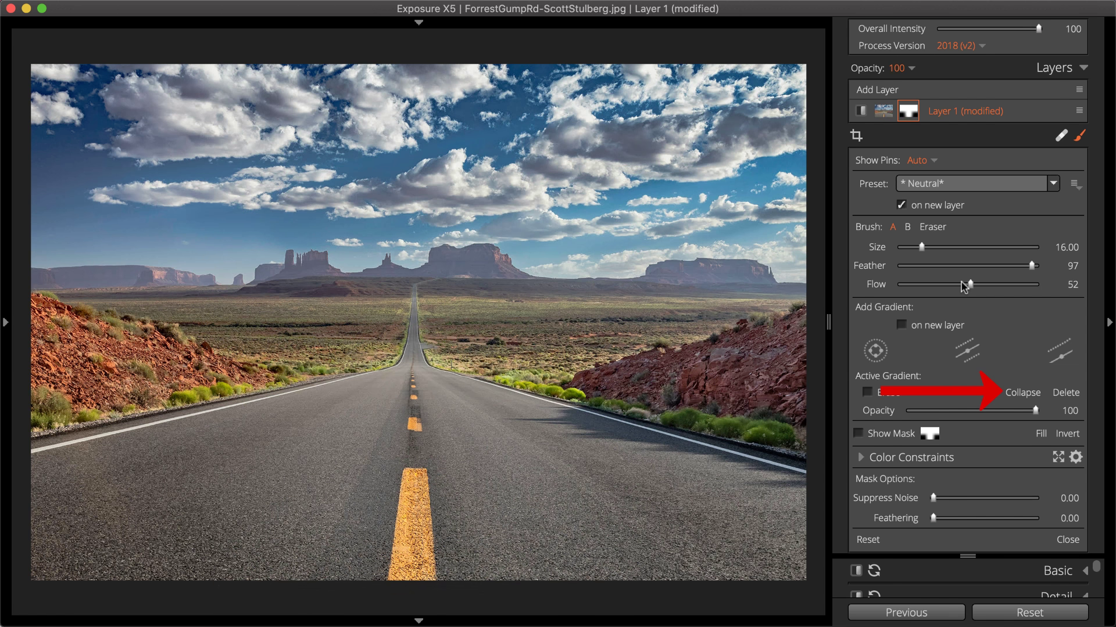
pyautogui.click(1012, 394)
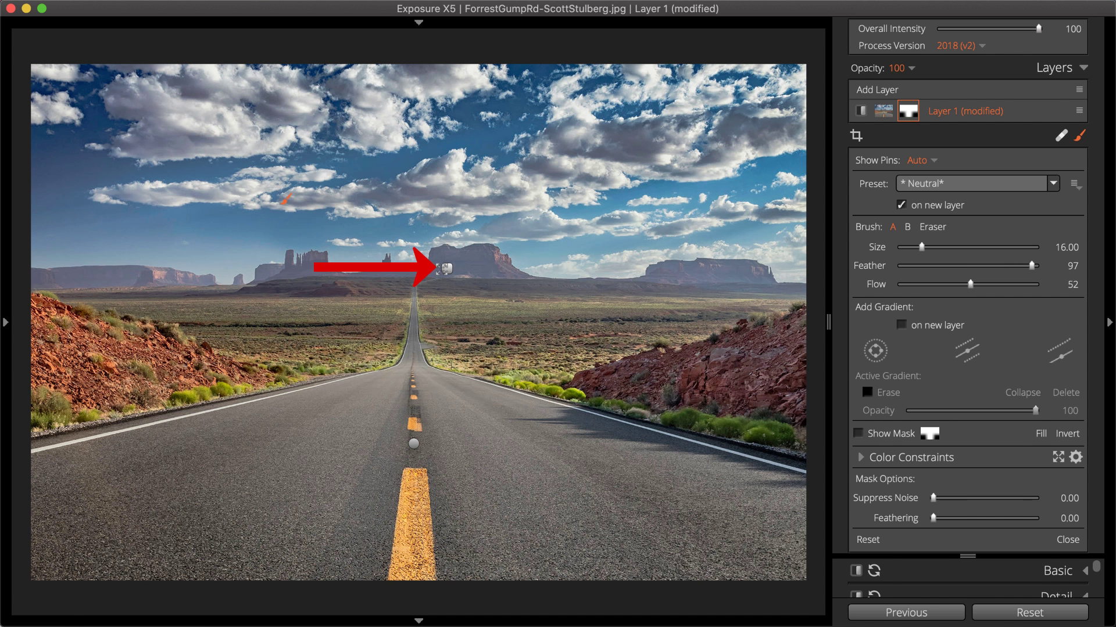
pyautogui.click(445, 268)
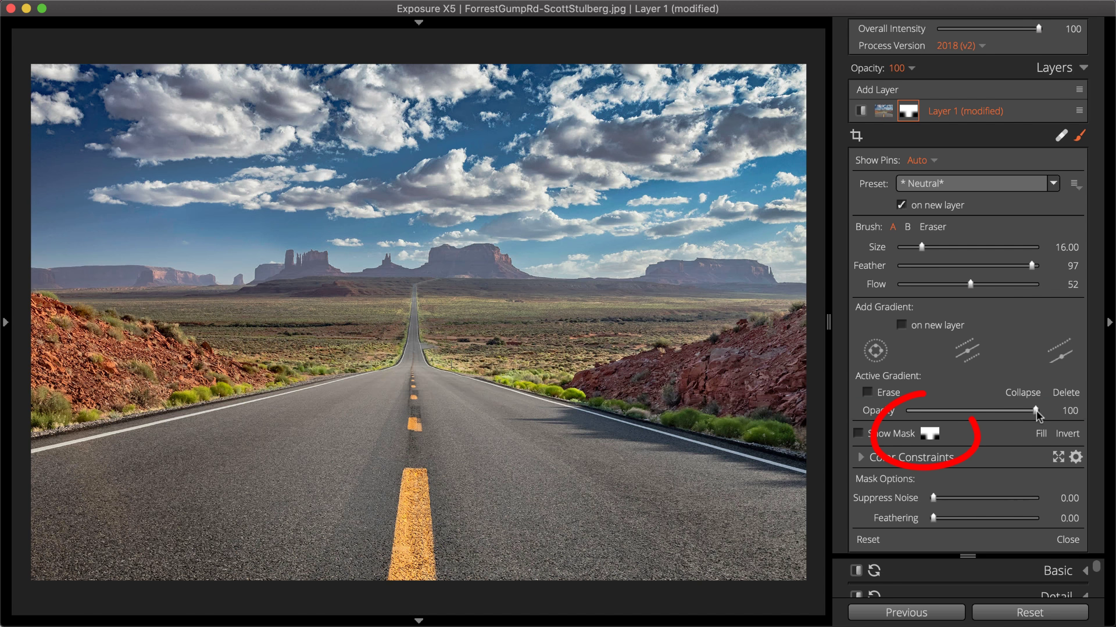
# Step: Lower the active gradient opacity to 53 and toggle Invert on and back off
pyautogui.moveTo(1036, 411); pyautogui.dragTo(978, 408)
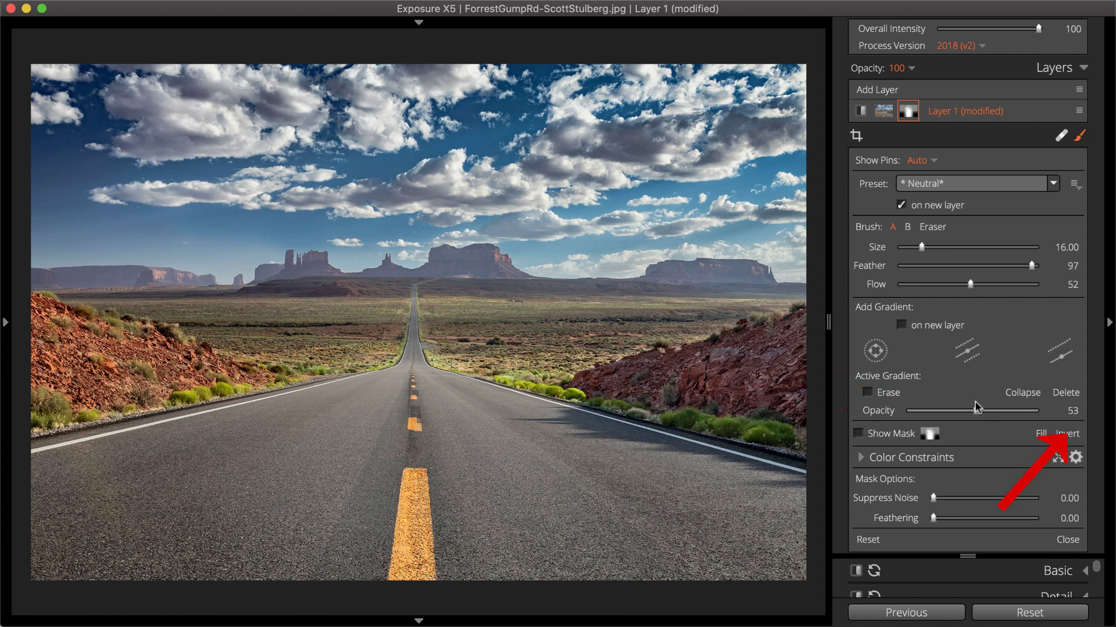
pyautogui.click(1062, 434)
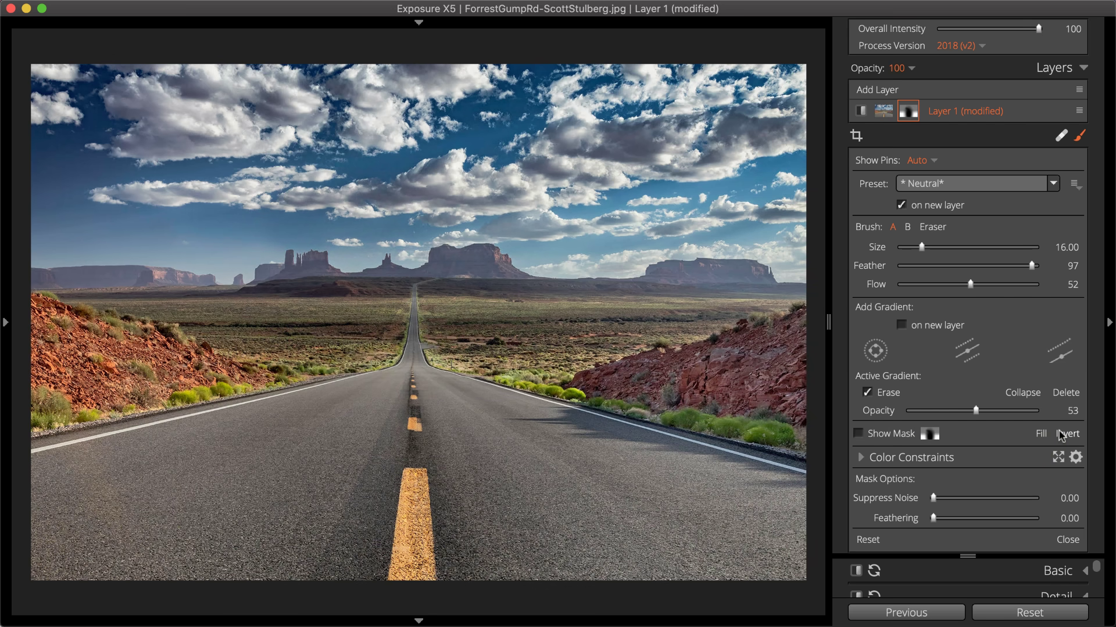
pyautogui.click(1063, 434)
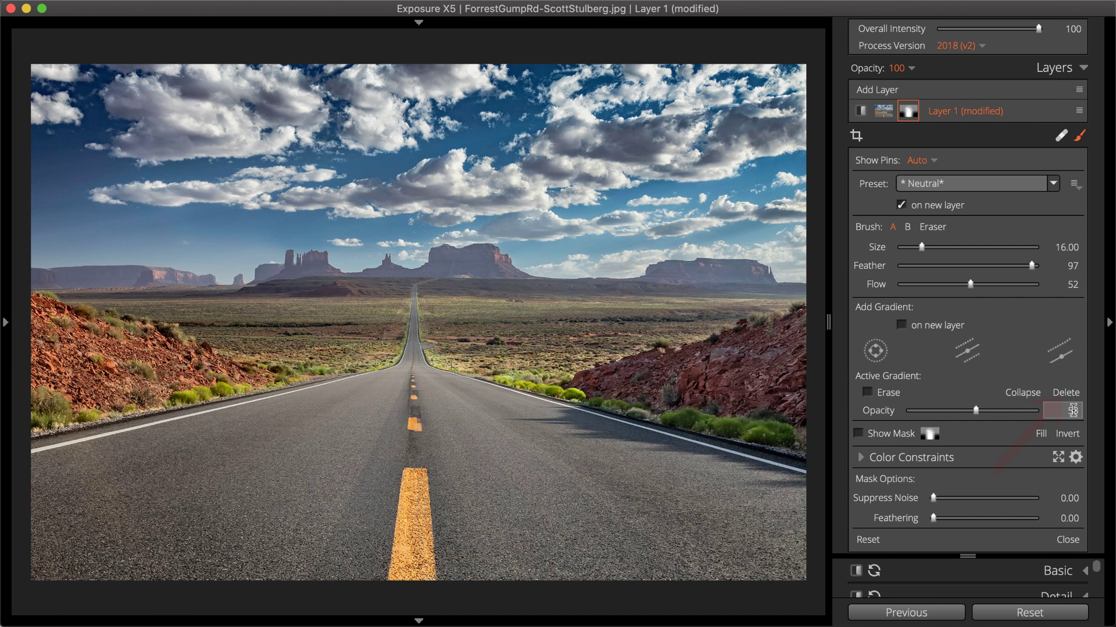
pyautogui.click(858, 435)
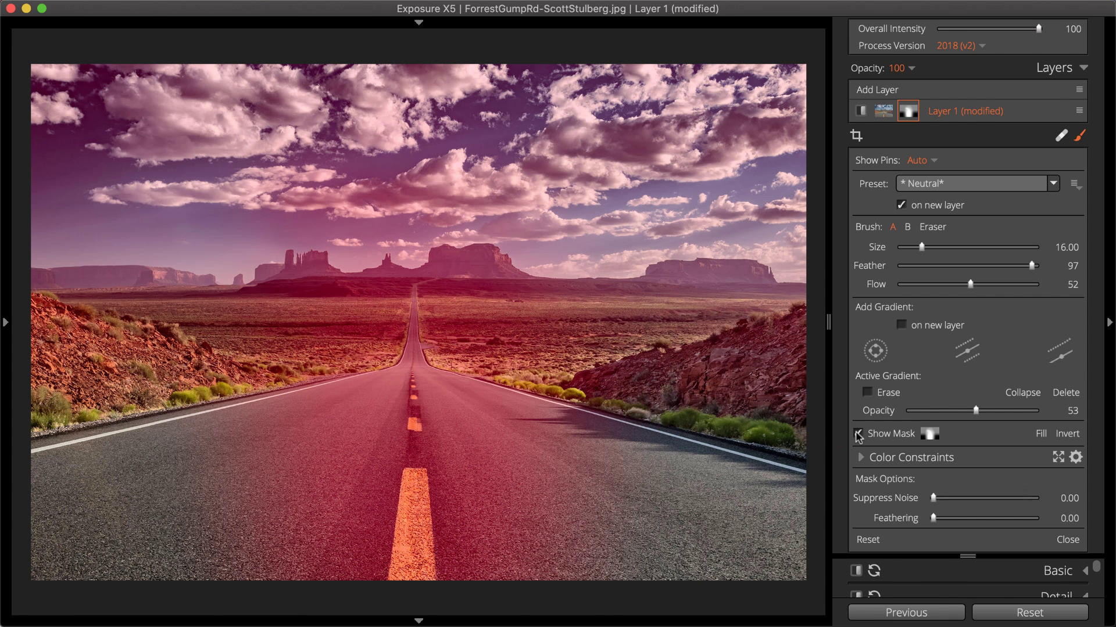
pyautogui.click(858, 435)
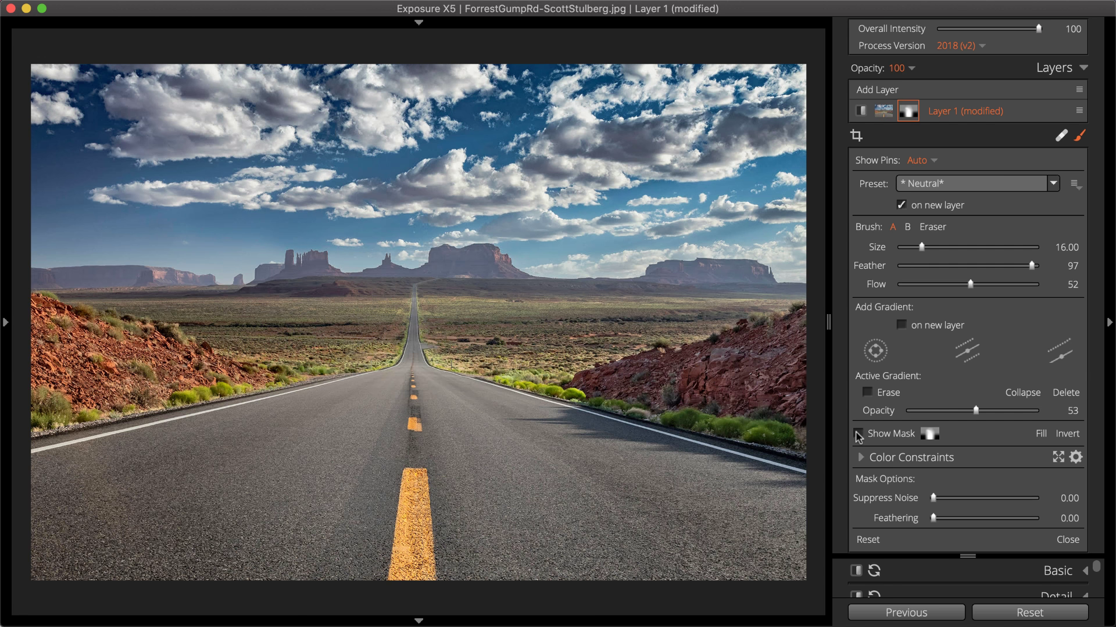